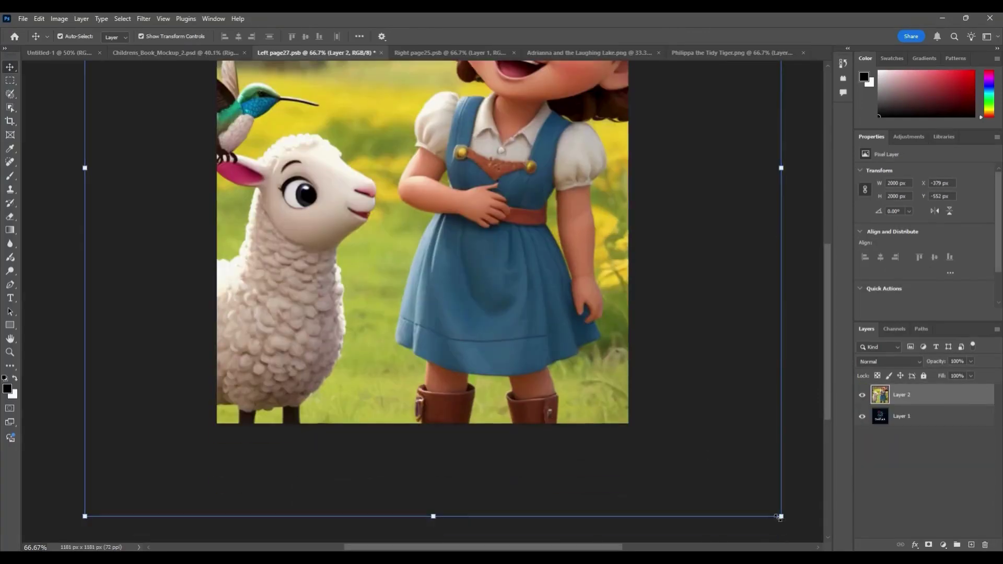
- Scale the girl and lamb illustration to fill the 1181 px square left page, and save the document
left_click_drag(779, 516, 418, 154)
scroll(441, 342, "up", 3)
left_click_drag(350, 151, 481, 343)
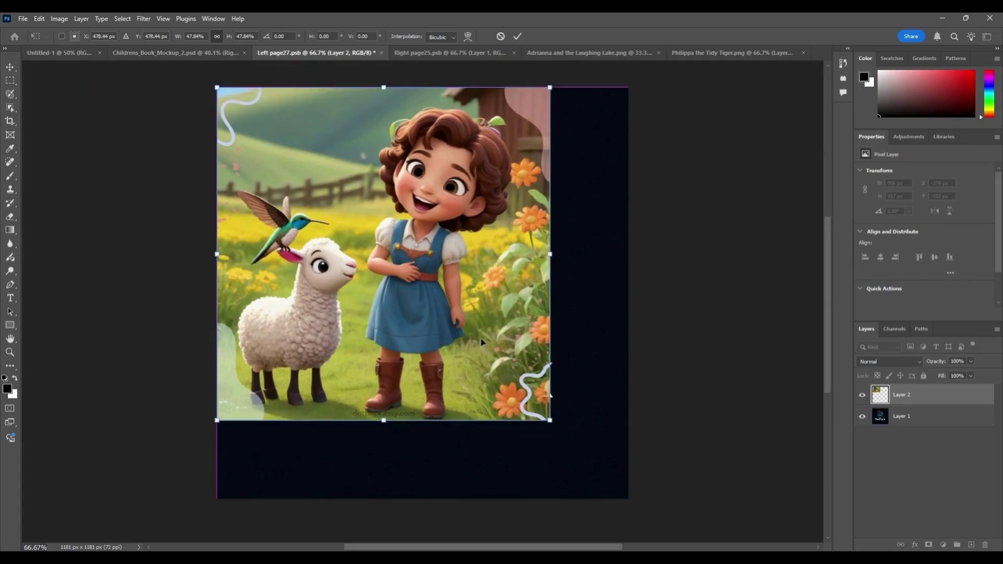
left_click_drag(550, 419, 628, 498)
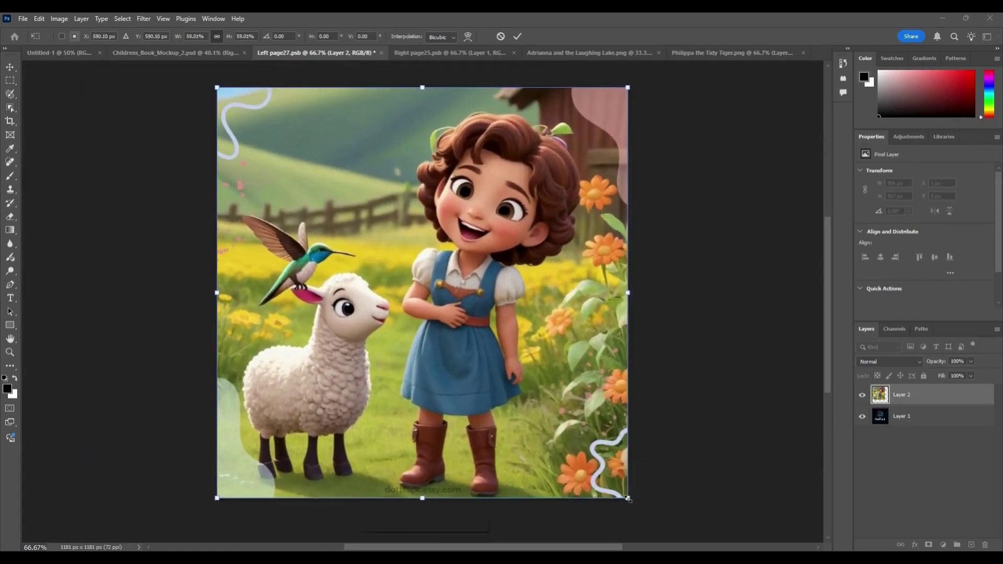
left_click(916, 452)
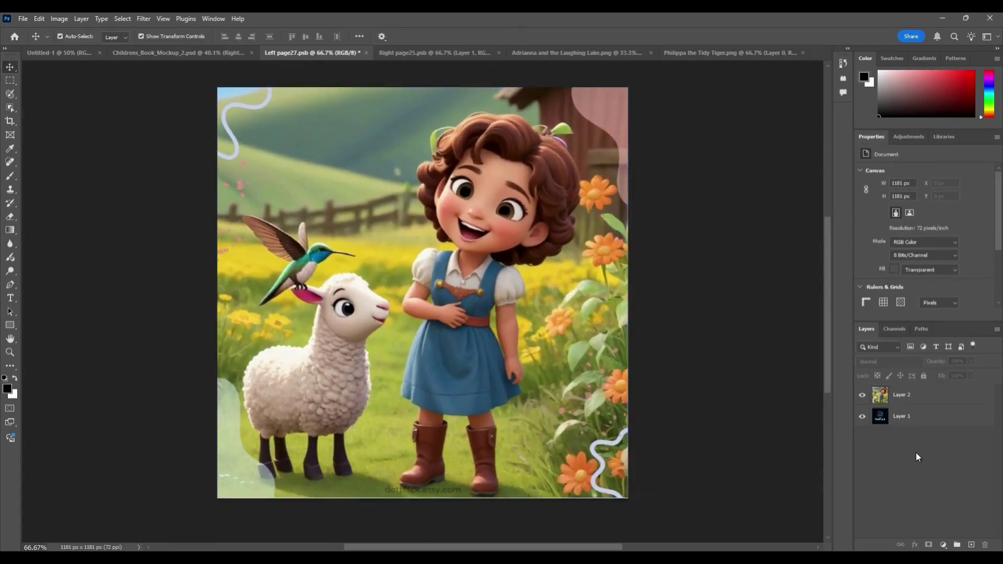
key("ctrl+s")
- Place the Philippa the Tidy Tiger text design on the right page and scale it to about 1185 px square to cover the canvas
left_click(681, 55)
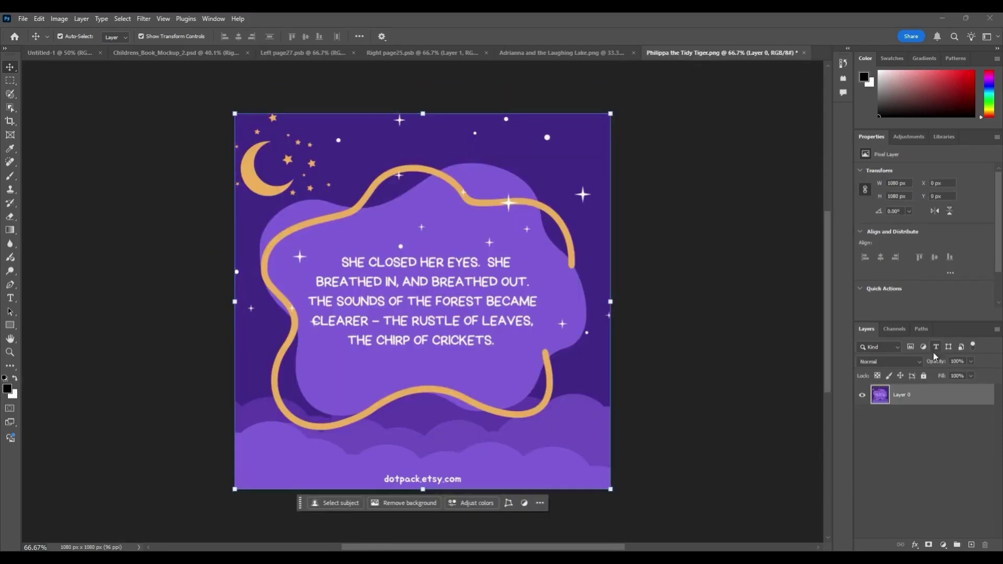
left_click_drag(483, 204, 405, 283)
left_click_drag(594, 472, 638, 504)
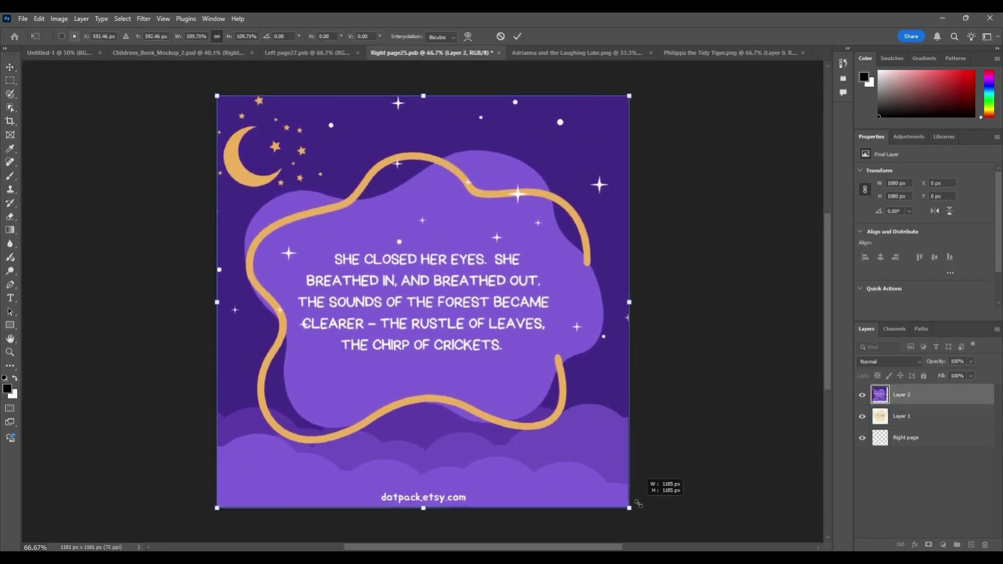
left_click(807, 455)
left_click(180, 53)
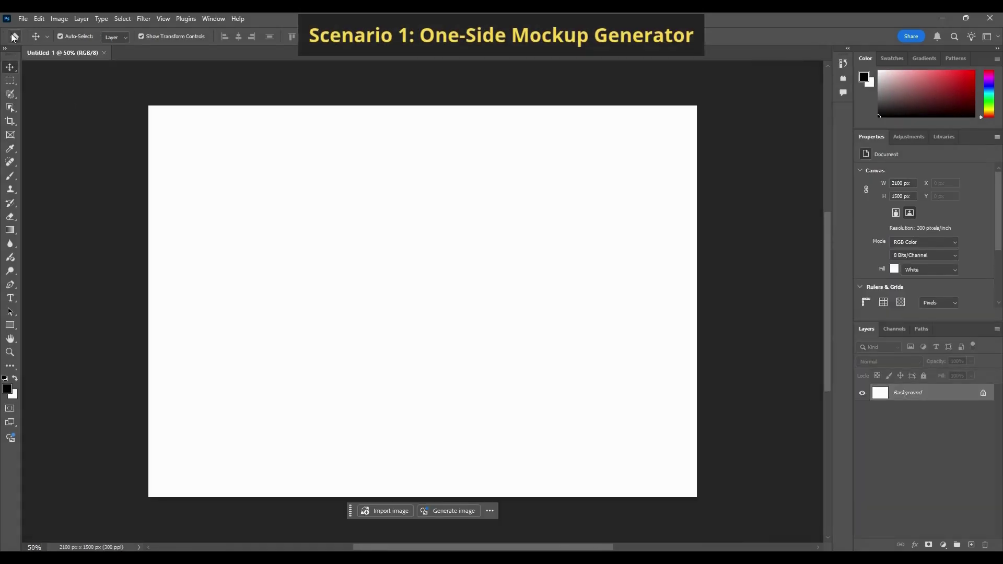
- Run the Advanced Bulk Mockup Generator script in One Side Mockup Generator mode and load Childrens_Book_Mockup_1.psd as the mockup
left_click(23, 19)
mouse_move(106, 282)
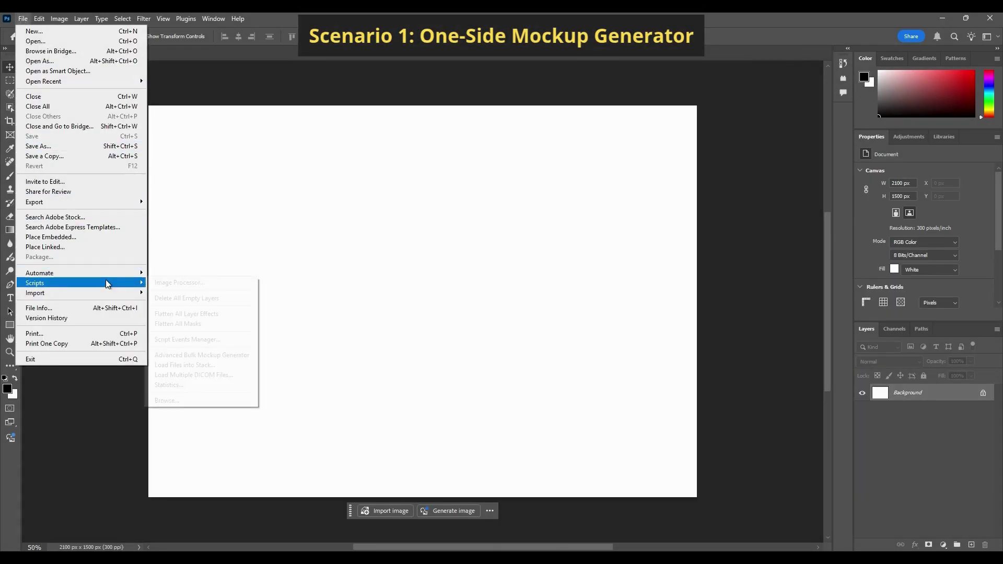
left_click(211, 355)
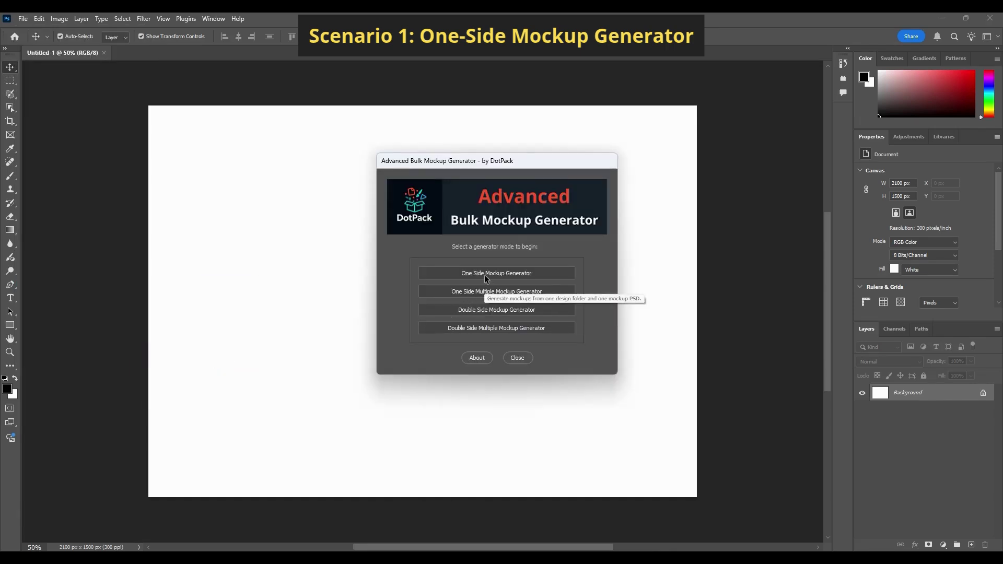
left_click(483, 275)
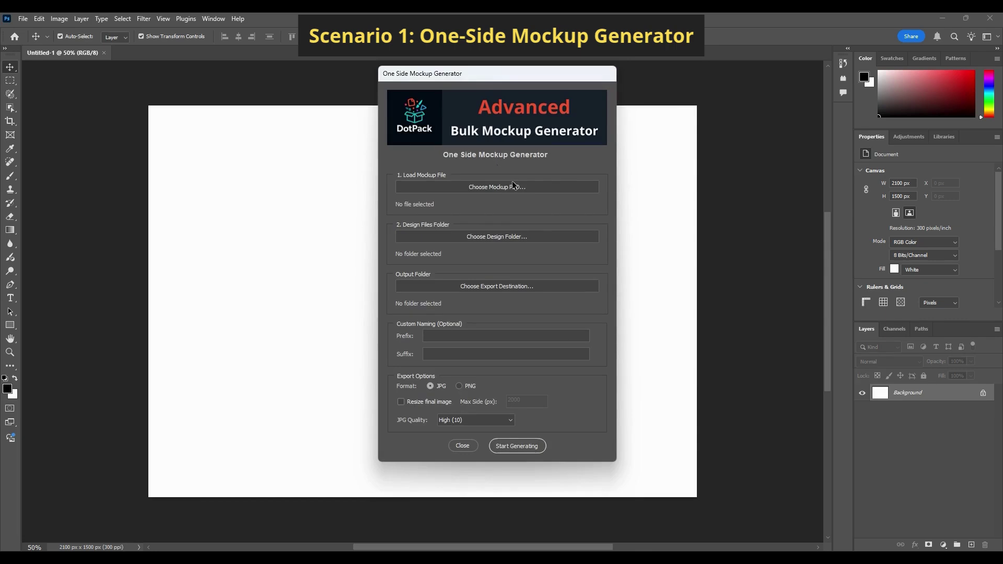
left_click(512, 186)
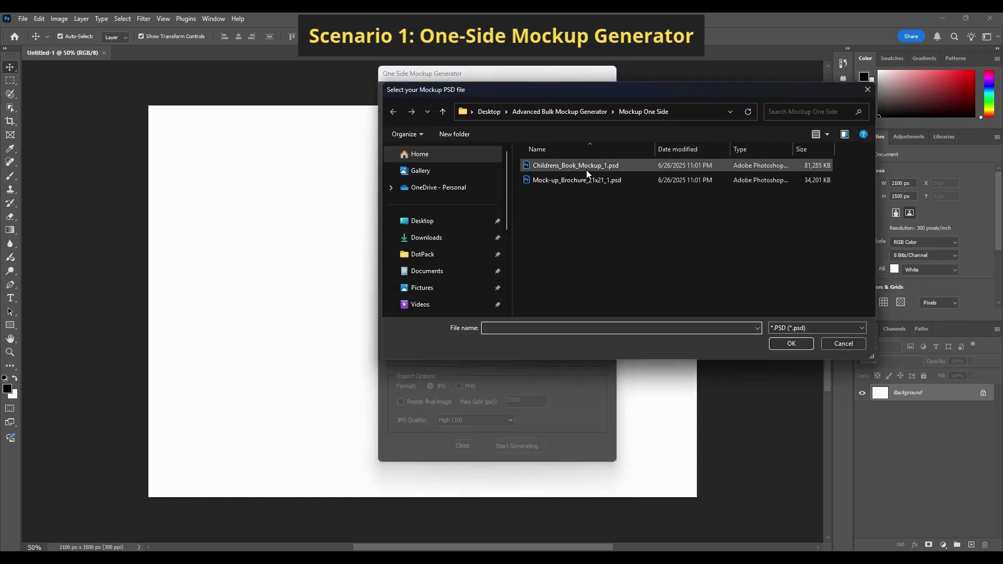
left_click(586, 170)
left_click(780, 340)
- Set the design files folder to Designs Input inside Advanced Bulk Mockup Generator
left_click(570, 234)
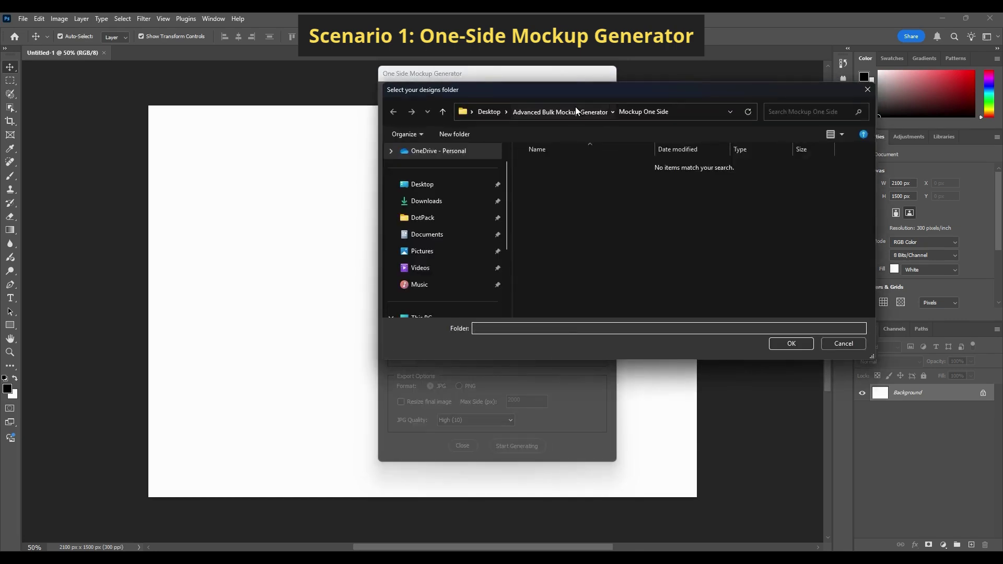
left_click(575, 106)
left_click(575, 193)
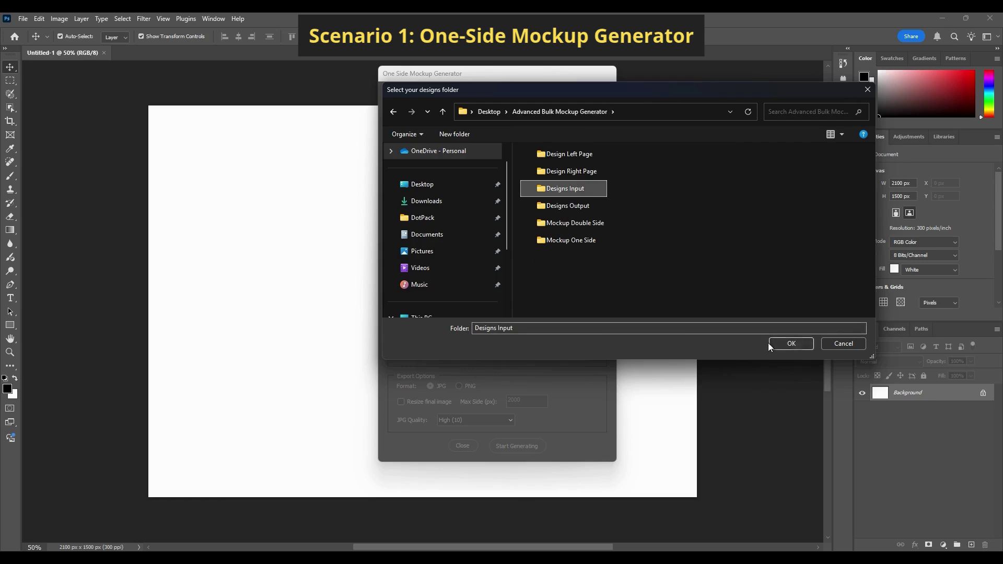
left_click(768, 344)
- Set the export destination to Designs Output and the custom naming to prefix Mockup_ and suffix _2025
left_click(509, 281)
left_click(554, 111)
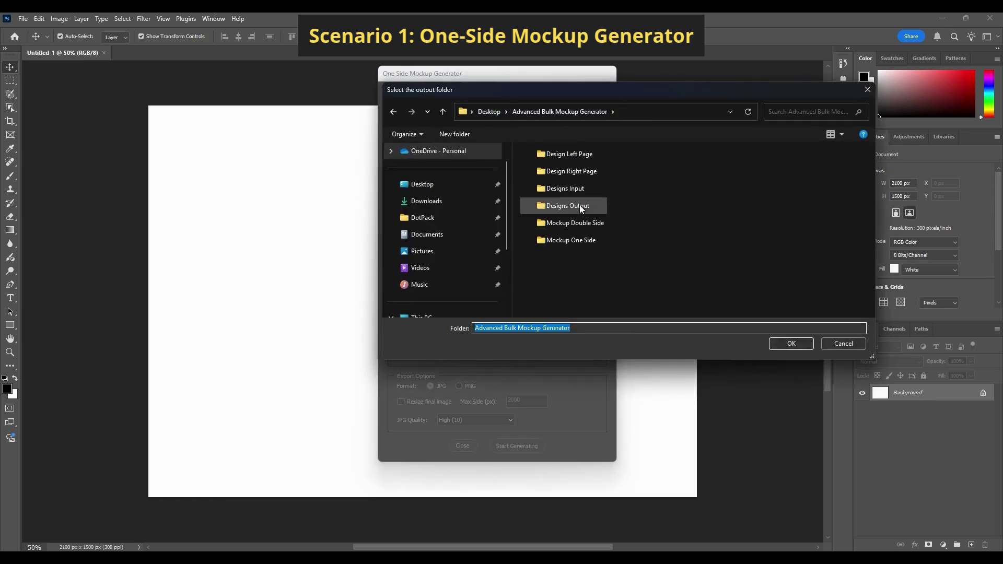
left_click(579, 205)
left_click(791, 343)
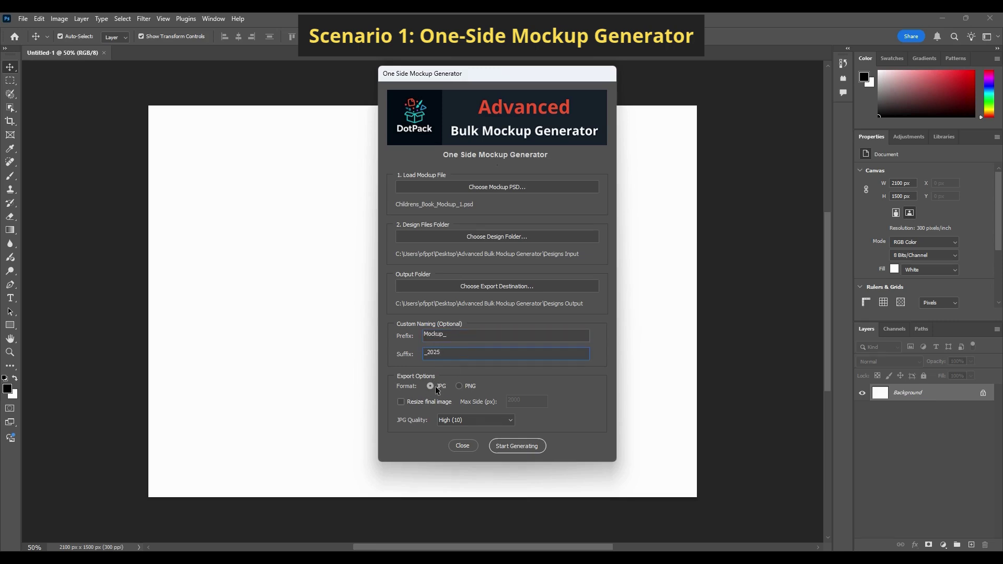
- Enable resizing of the final image, choose the JPG quality, and generate the mockups
left_click(401, 401)
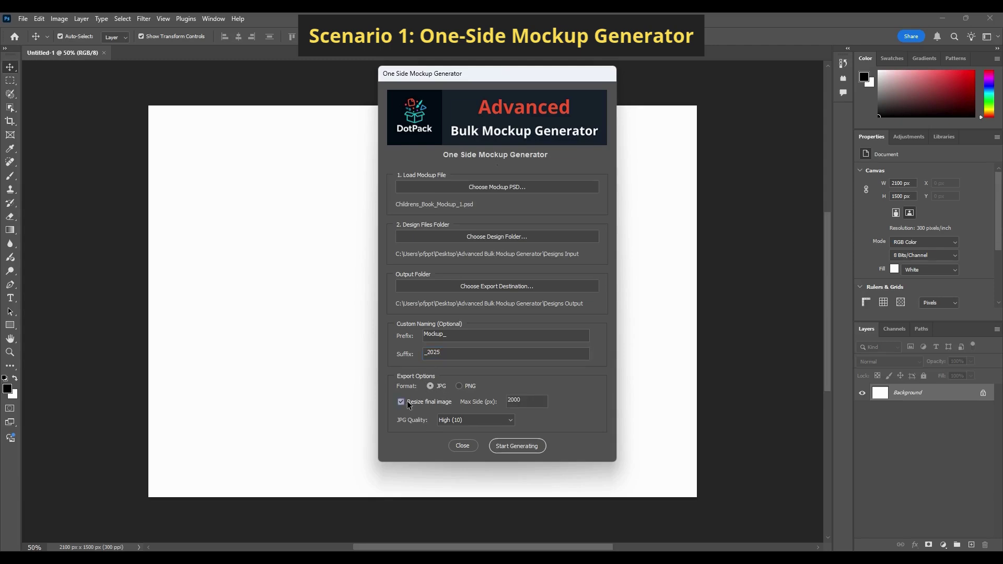
left_click(475, 420)
left_click(476, 460)
left_click(523, 447)
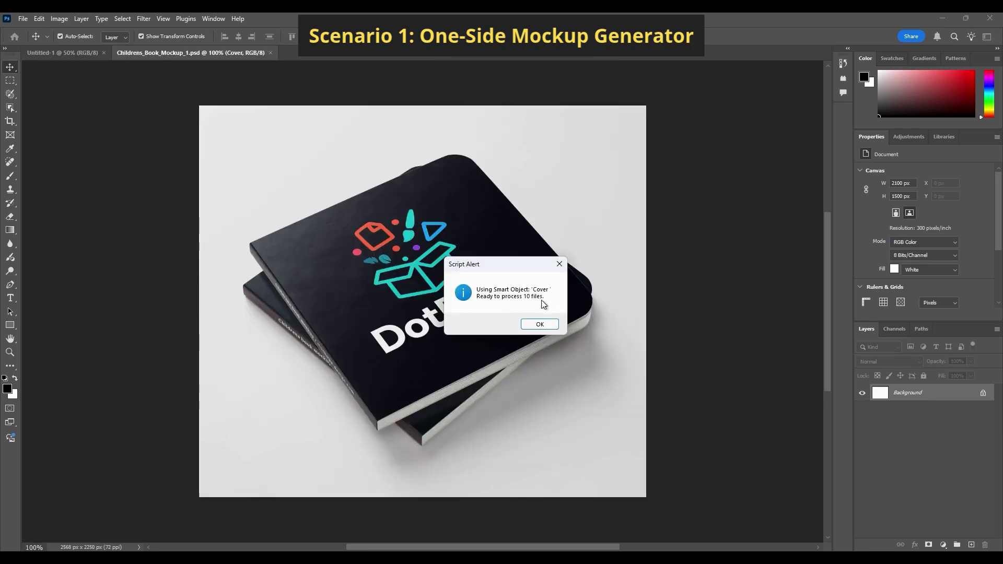
left_click(541, 324)
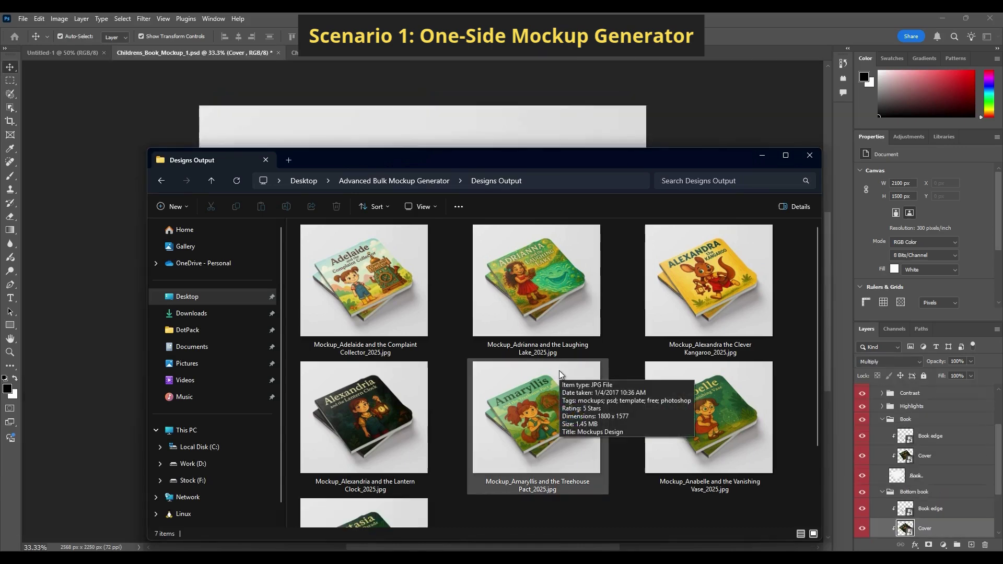
- Look through the generated book cover mockups in Designs Output and examine the prefix and suffix in their file names
scroll(559, 370, "down", 2)
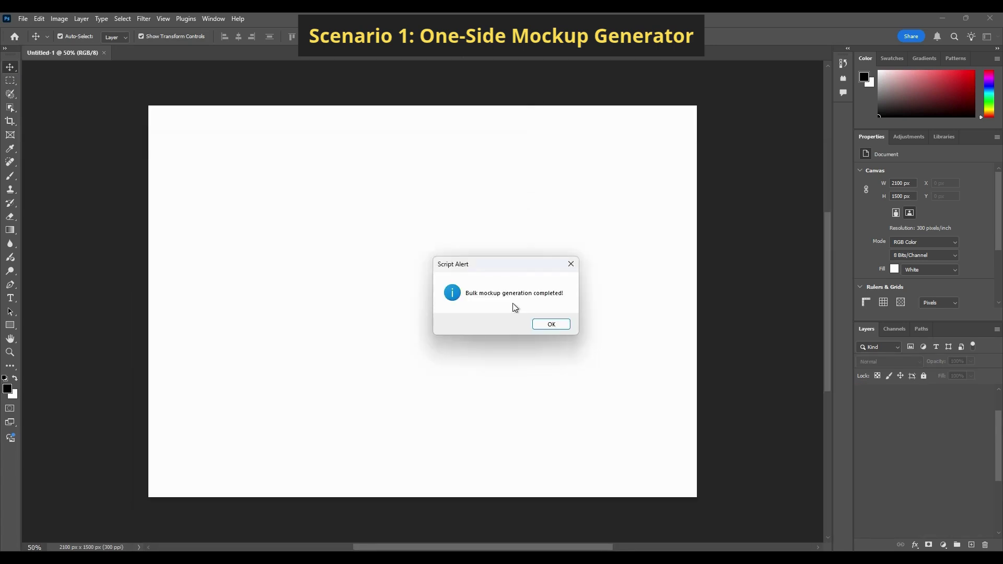
left_click(551, 324)
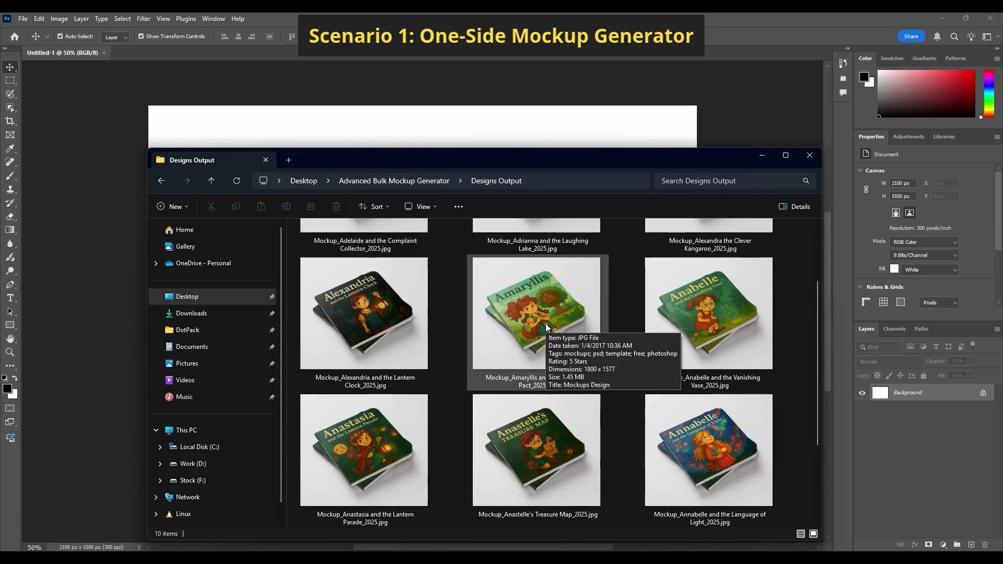
left_click(496, 380)
left_click(496, 380)
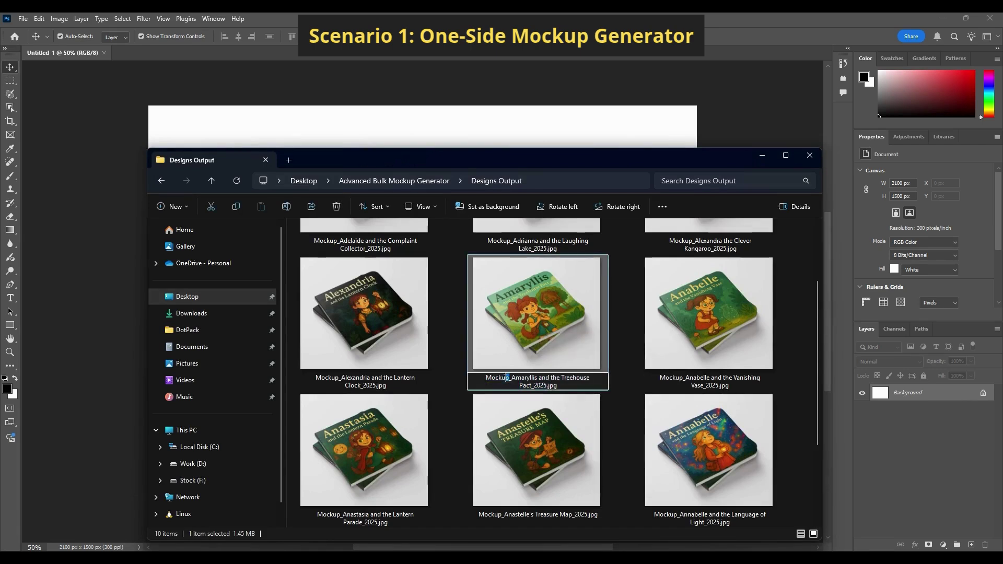
left_click_drag(532, 385, 553, 385)
left_click(558, 386)
left_click(575, 425)
scroll(683, 456, "down", 3)
scroll(469, 446, "up", 3)
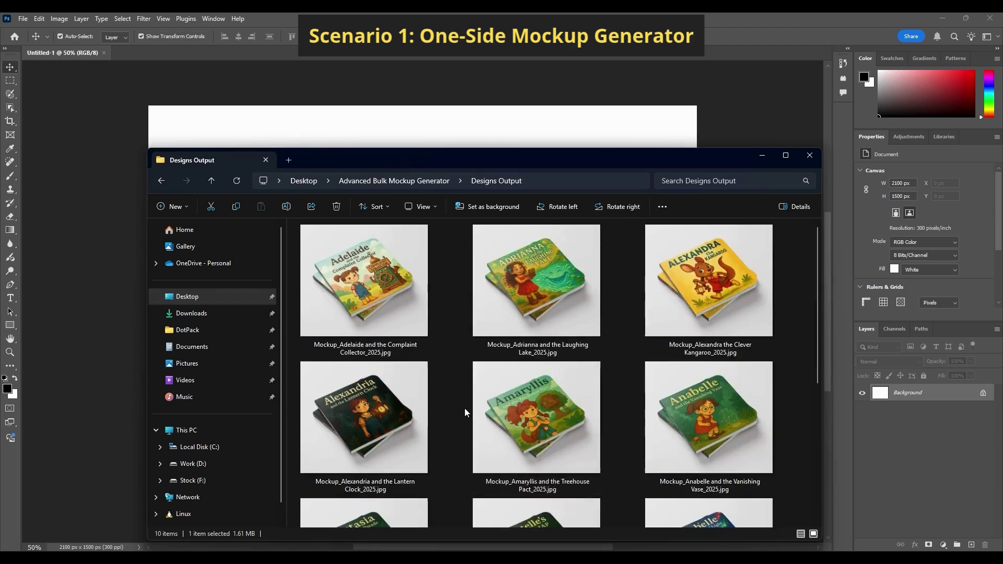
- Permanently delete all generated mockup files from the Designs Output folder
key("ctrl+a")
key("shift+Delete")
key("Return")
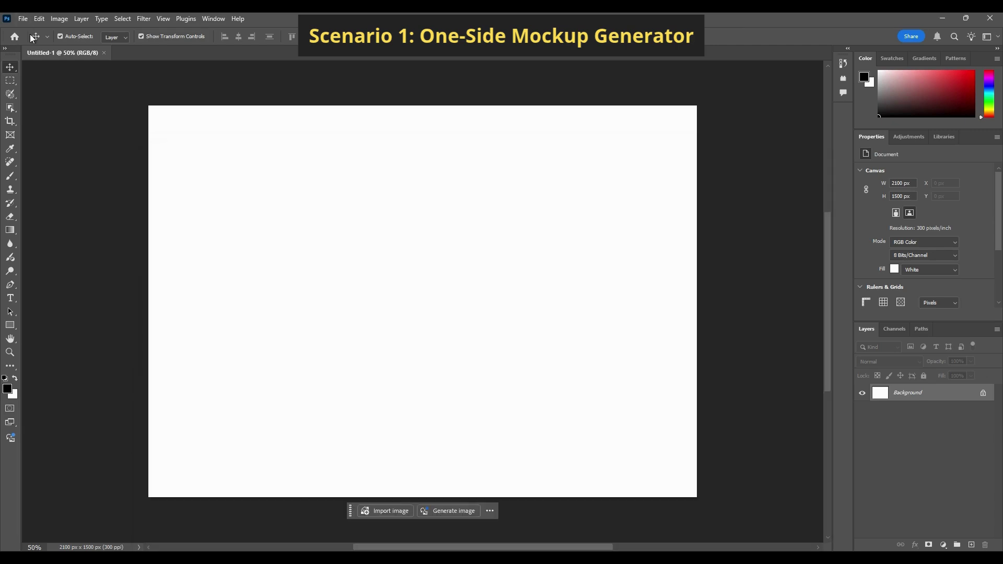
- Run the Advanced Bulk Mockup Generator script in One Side Multiple Mockup Generator mode and load the Mockup One Side folder
left_click(23, 19)
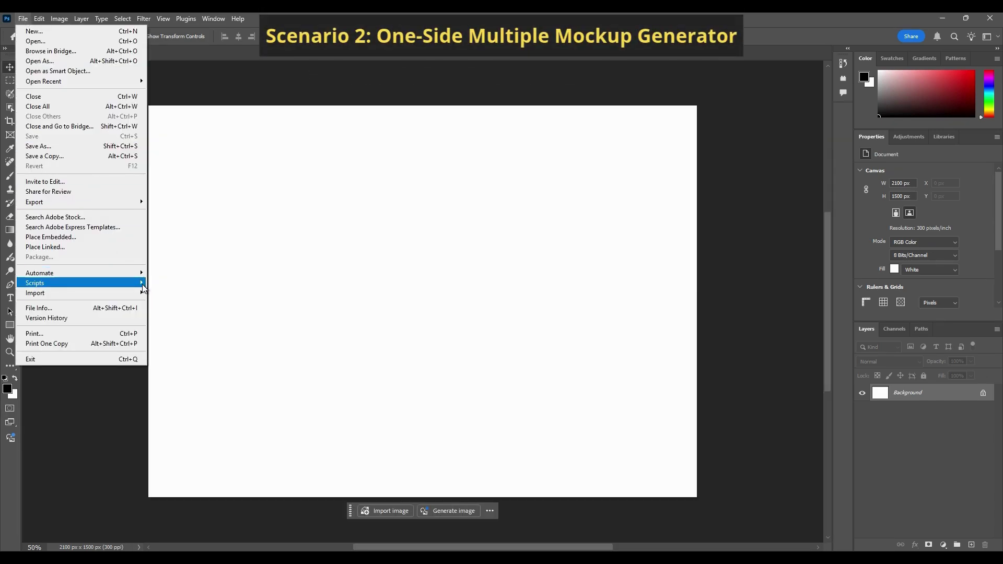
mouse_move(104, 277)
left_click(205, 355)
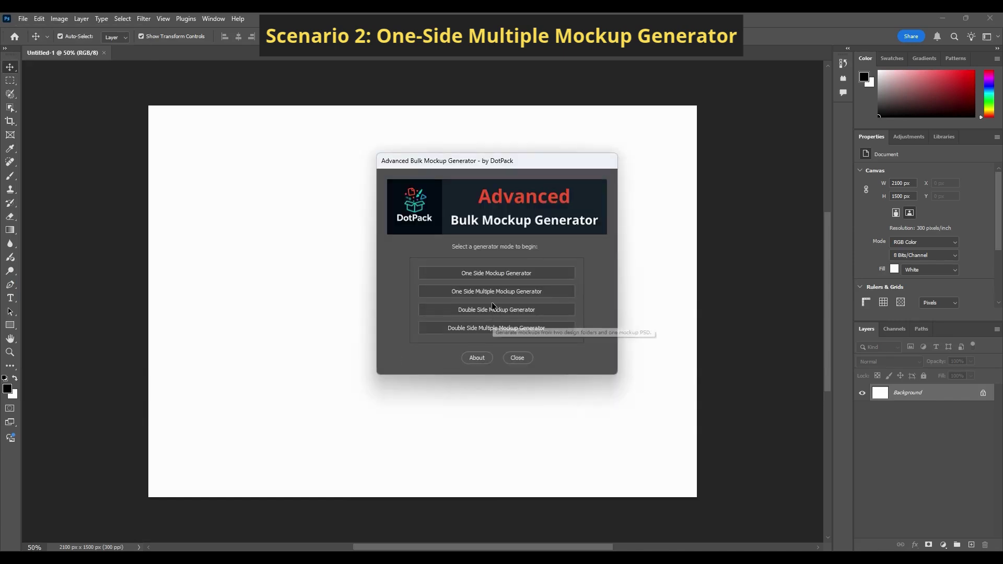
left_click(487, 292)
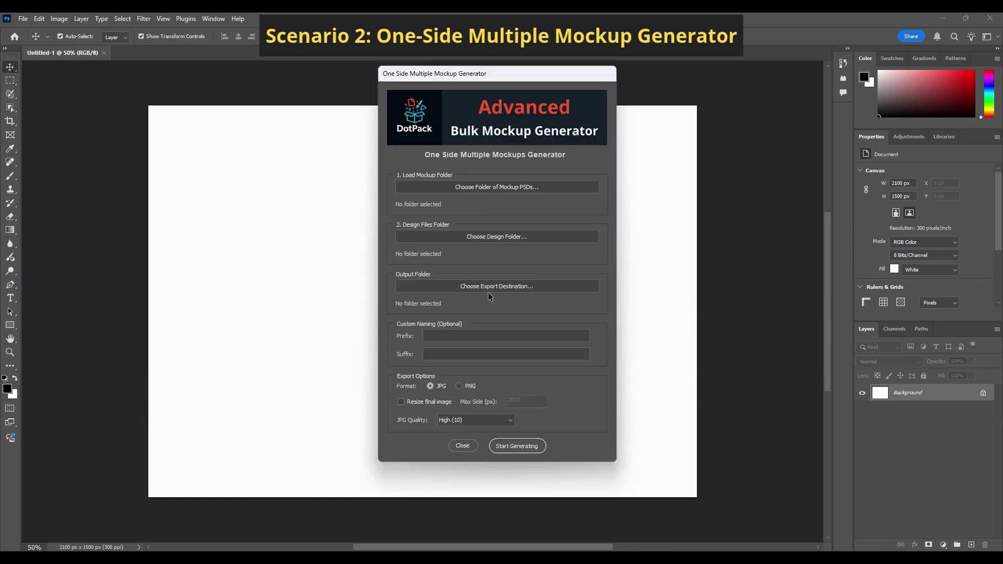
left_click(477, 187)
left_click(569, 112)
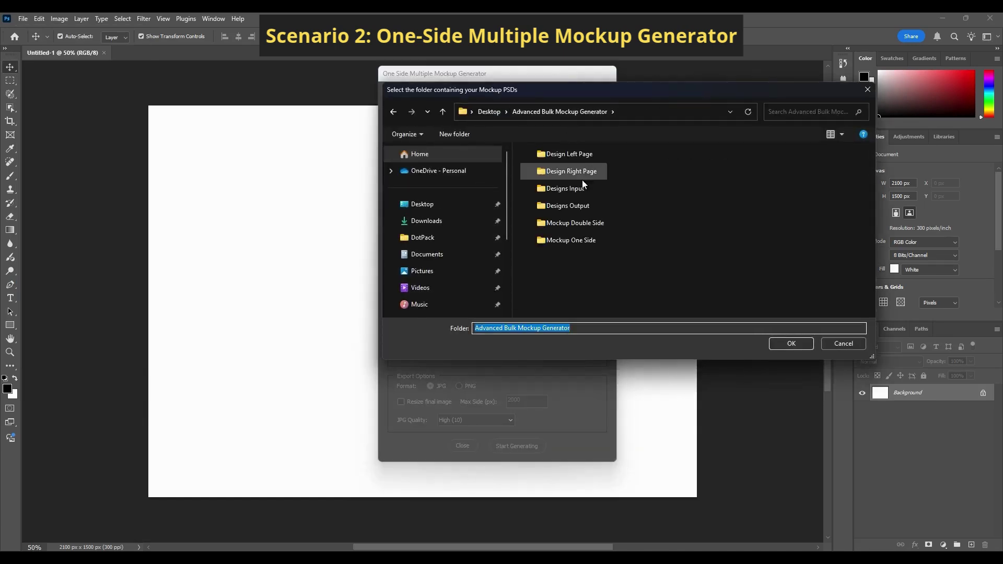
left_click(580, 240)
left_click(787, 343)
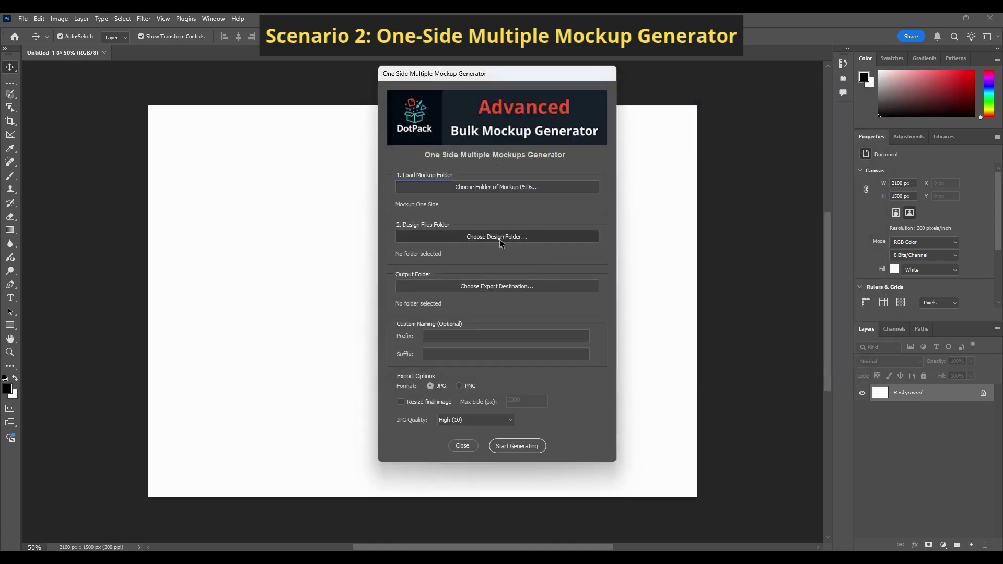
- Choose Designs Input as the design files folder for the multiple mockup run
left_click(499, 239)
left_click(578, 112)
left_click(579, 189)
left_click(790, 344)
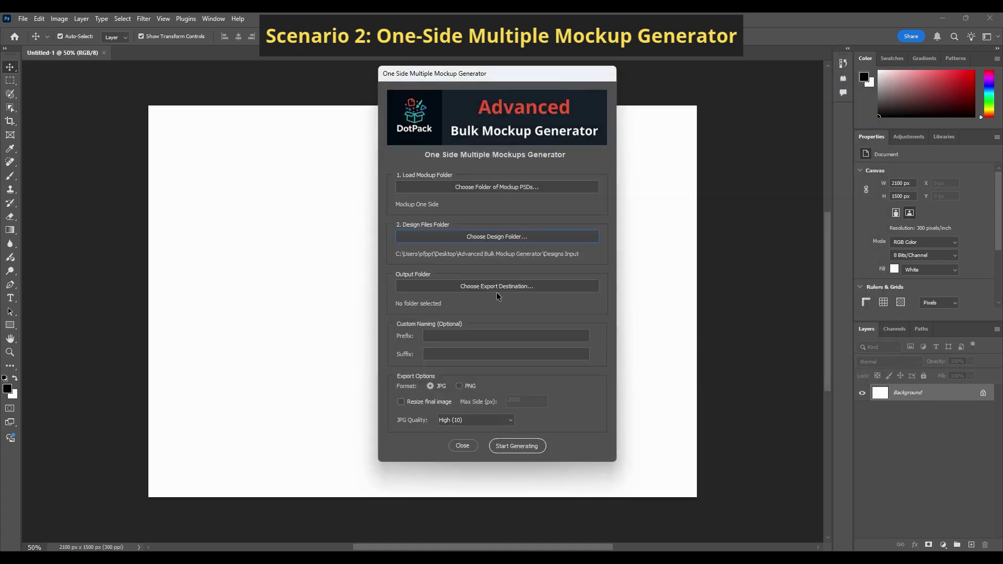
- Choose Designs Output as the export destination and set the custom naming to prefix Test_ and suffix _1500
left_click(496, 289)
left_click(559, 112)
left_click(567, 205)
left_click(783, 343)
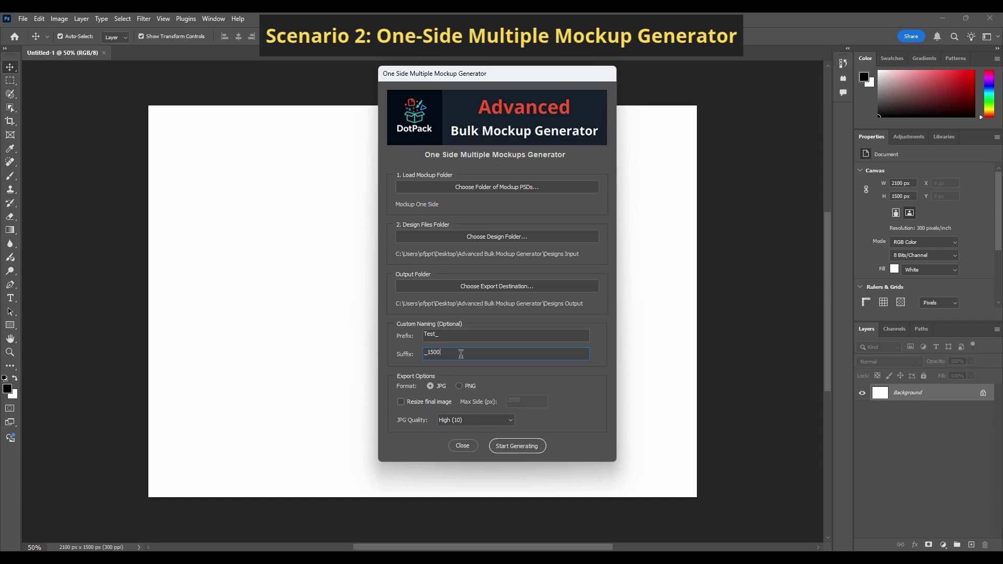
- Set the export format to PNG with final image resizing and a changed maximum side, and start generating
left_click(460, 386)
left_click(400, 402)
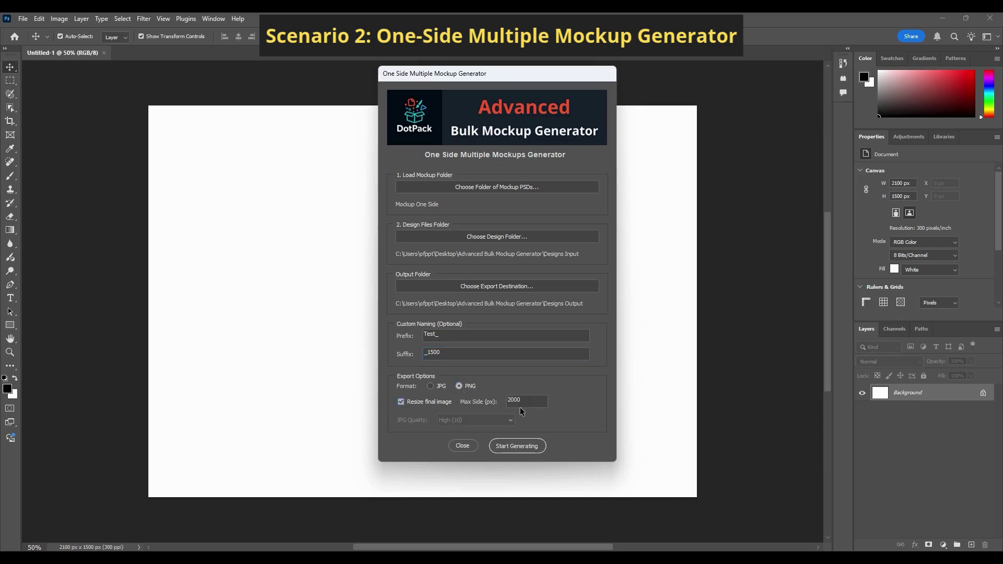
left_click_drag(521, 400, 507, 401)
left_click(517, 446)
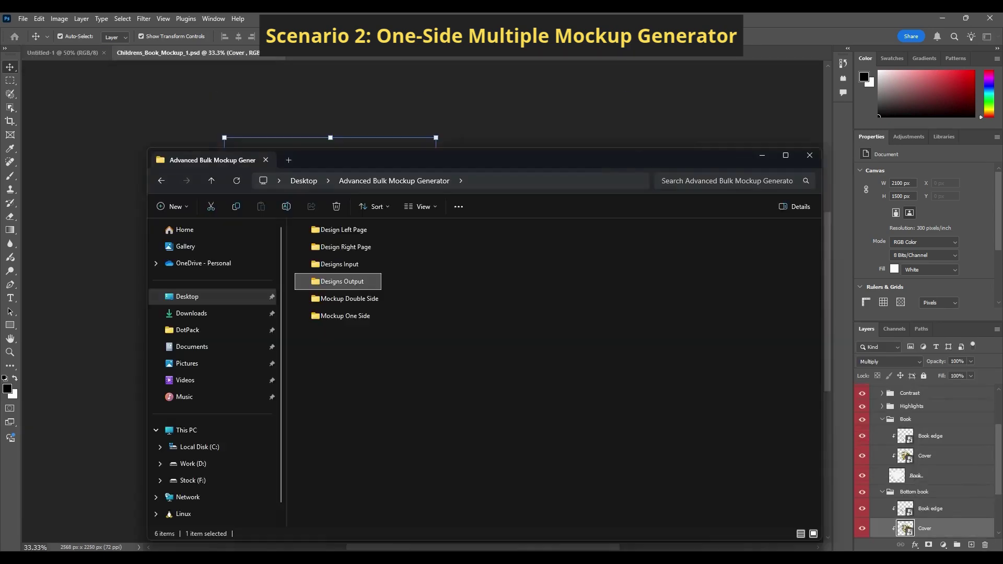
- Open the Designs Output folder and examine the mockups generated from both PSD files and their file names
double_click(355, 282)
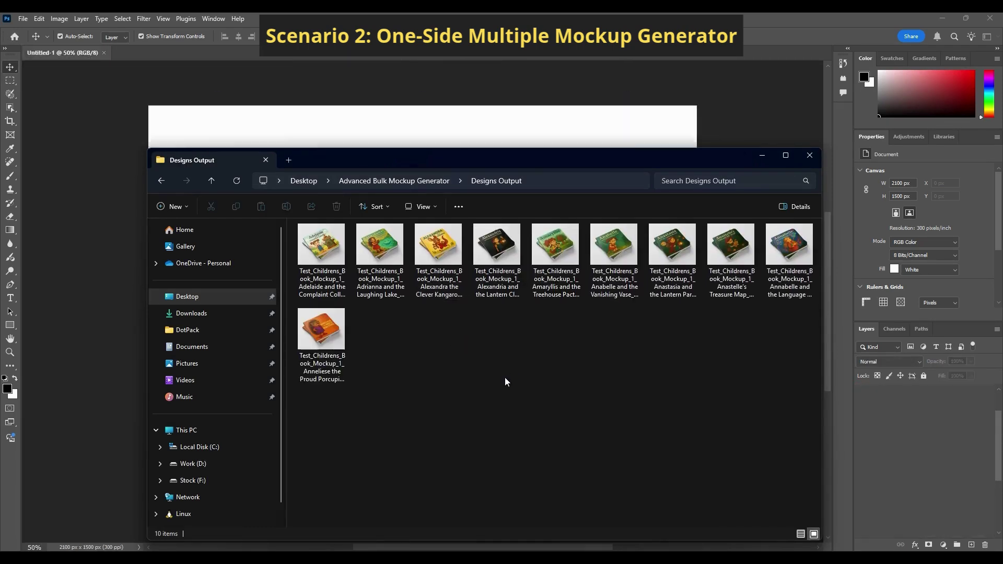
double_click(329, 332)
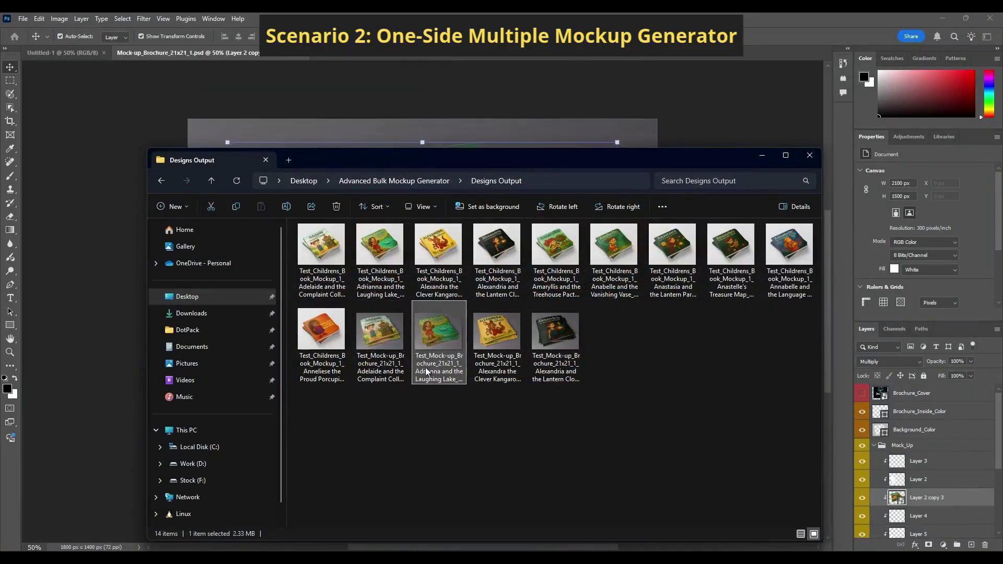
left_click(438, 340)
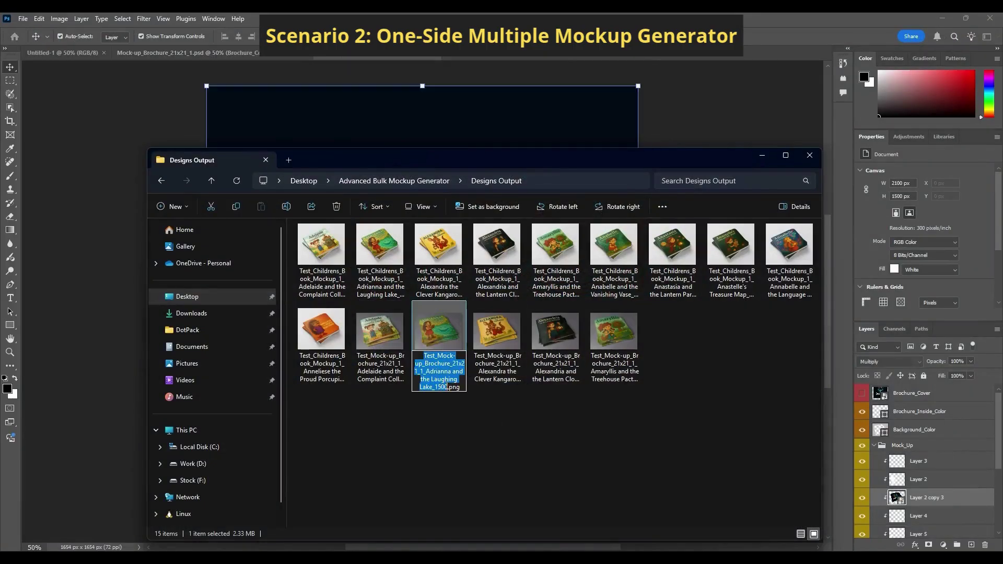
left_click(452, 413)
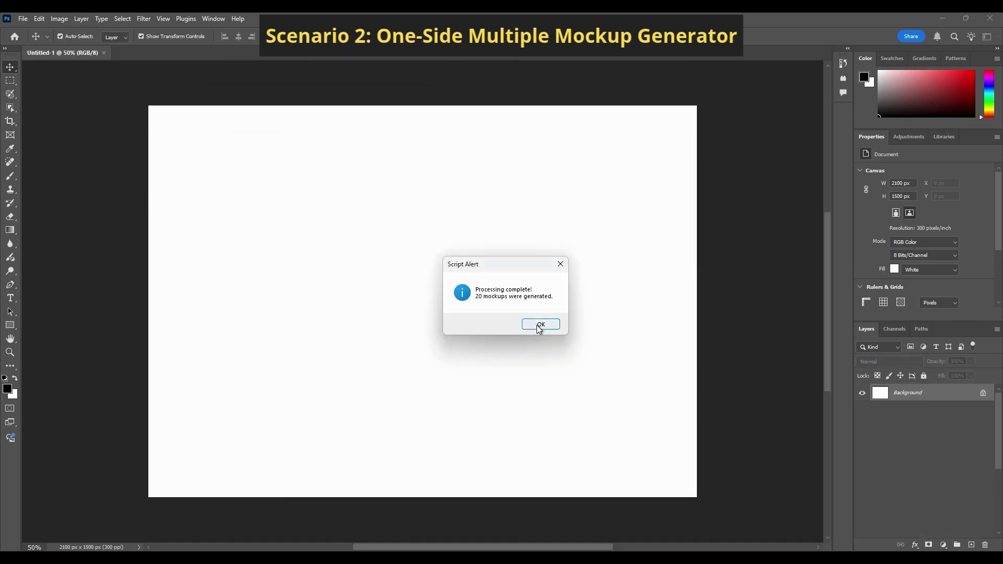
- Dismiss the completion alert and return from Designs Output to the Advanced Bulk Mockup Generator folder
left_click(539, 326)
key("alt+Tab")
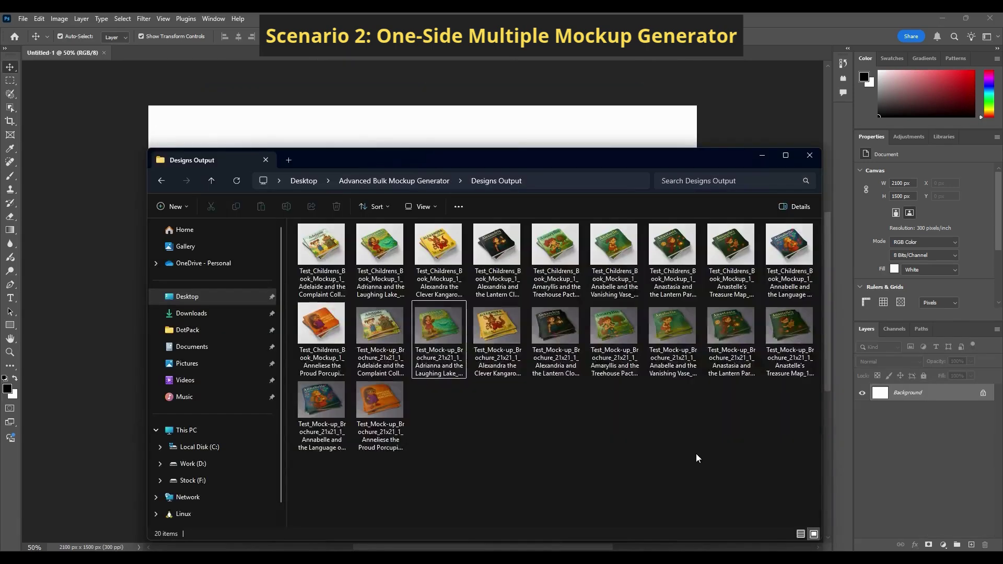
left_click(398, 180)
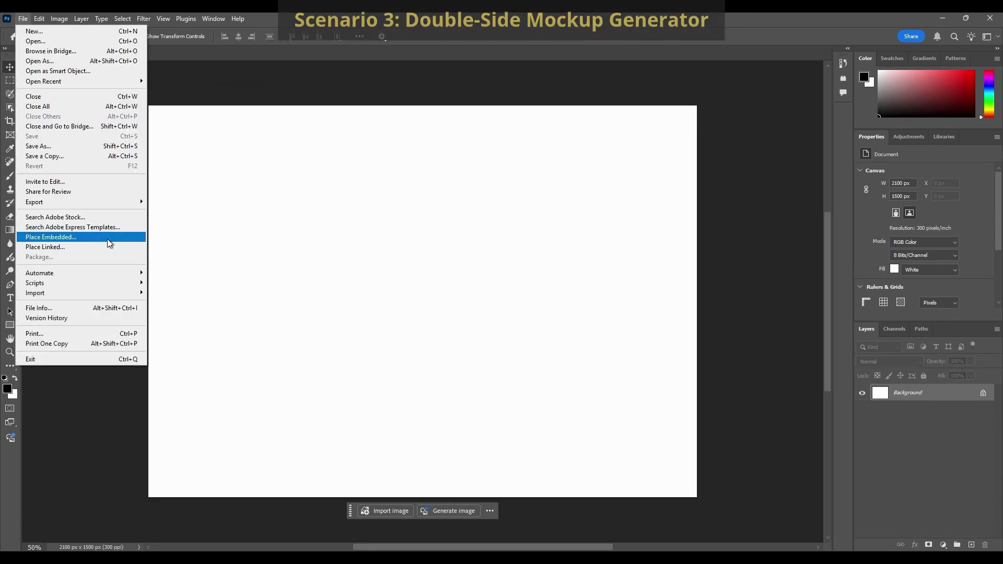
- Run the Advanced Bulk Mockup Generator script in Double Side mode and load Childrens_Book_Mockup_2.psd as the mockup file
mouse_move(78, 289)
left_click(214, 368)
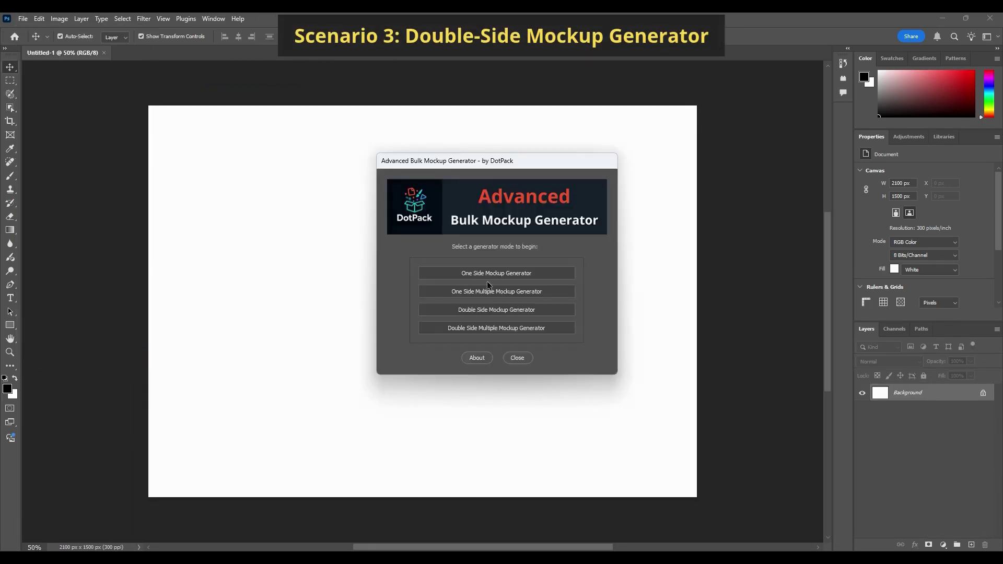
left_click(491, 282)
left_click(495, 170)
left_click(547, 96)
double_click(549, 190)
left_click(585, 149)
left_click(790, 327)
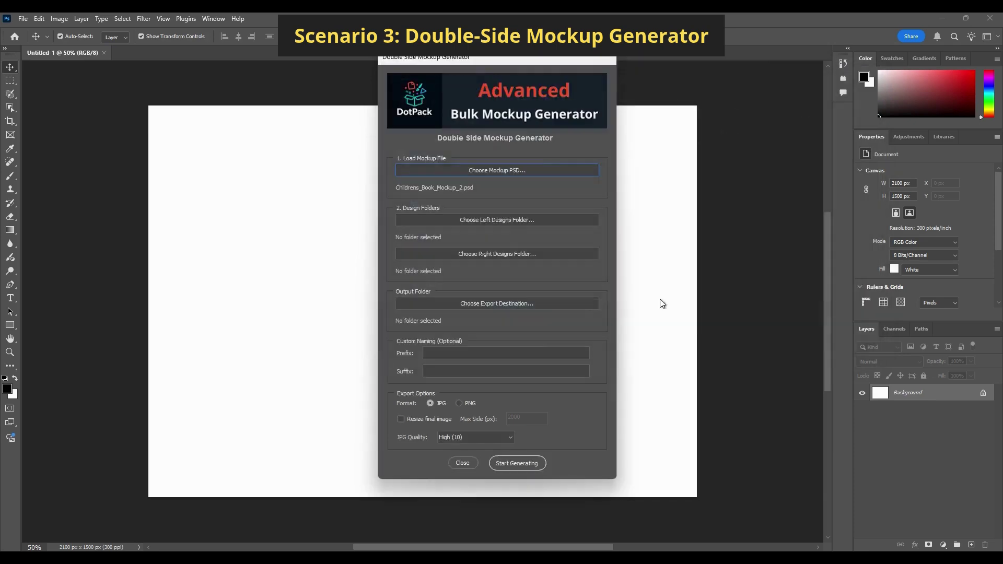
- Choose Design Left Page as the left designs folder and Design Right Page as the right designs folder
left_click(523, 220)
left_click(579, 142)
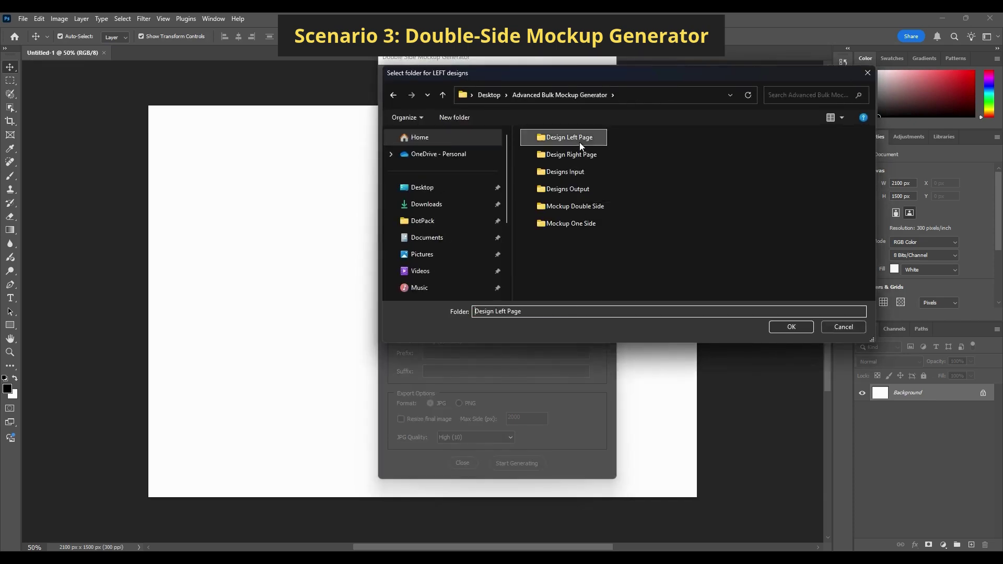
left_click(791, 327)
left_click(527, 253)
left_click(559, 94)
left_click(571, 154)
left_click(791, 326)
- Choose Designs Output as the export destination and set the custom naming to prefix Right_ and suffix _Left
left_click(497, 304)
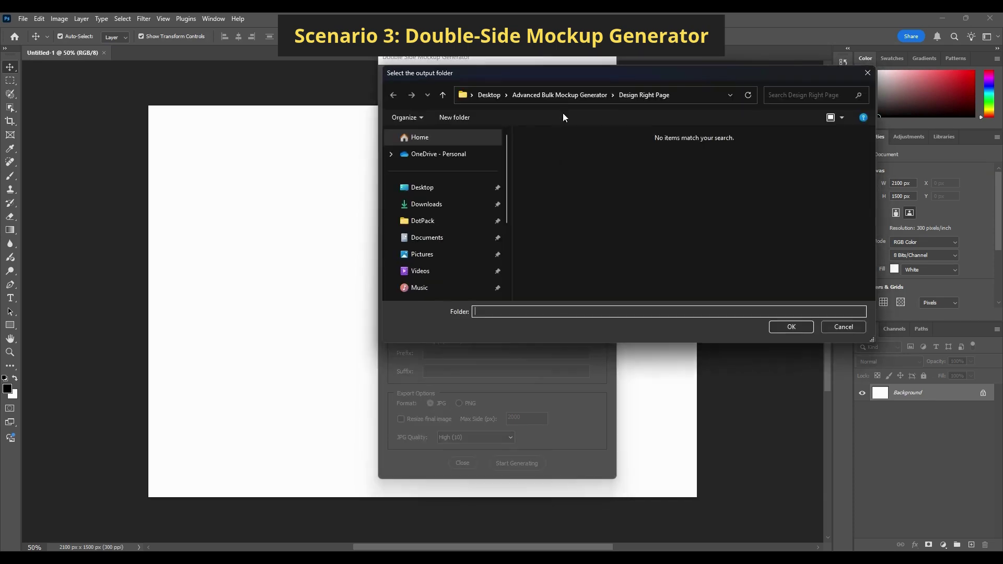
left_click(559, 95)
left_click(586, 190)
left_click(791, 327)
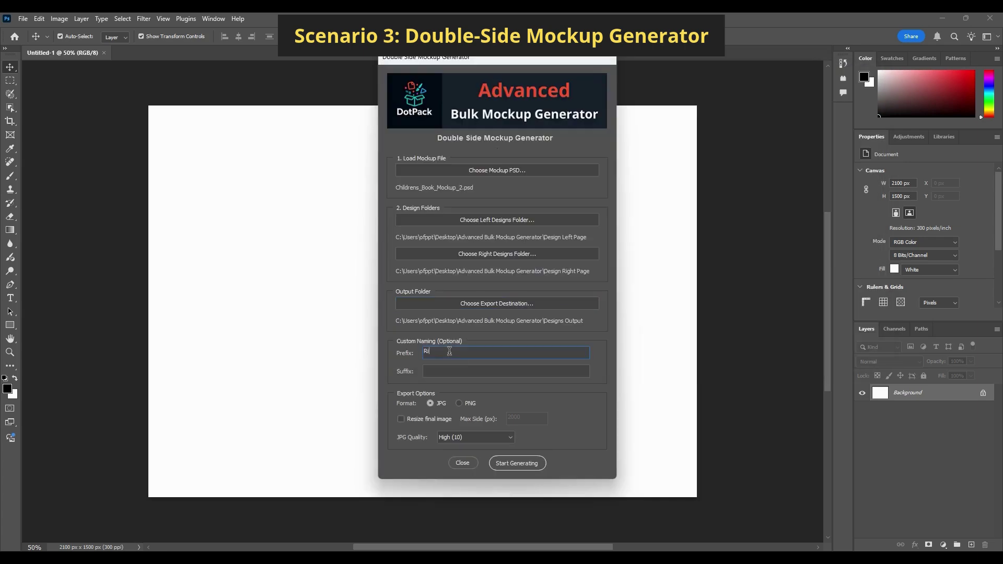
- Enable final image resizing with a maximum side of 1000 px and start generating the double-side mockups
left_click(434, 417)
key("Tab")
type("1")
type("000")
left_click(491, 463)
left_click(493, 331)
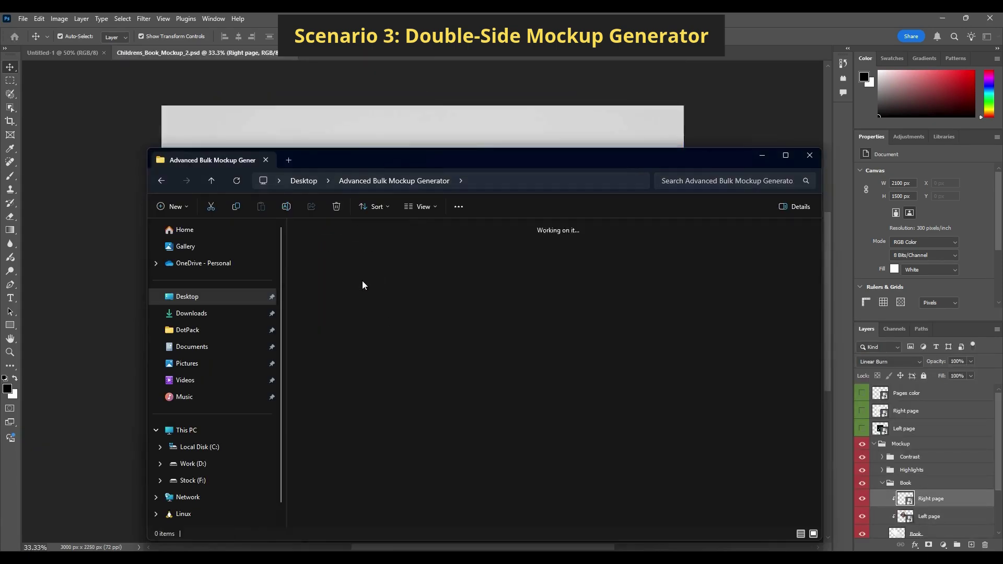
- Show the Designs Output files as extra large icons and examine the generated double-side mockups and their names
left_click(420, 206)
left_click(428, 226)
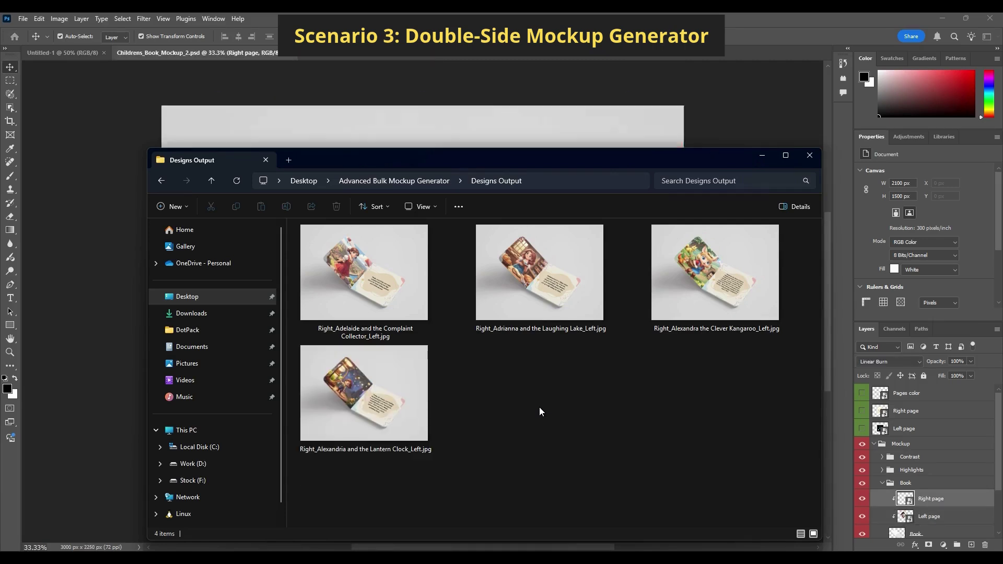
left_click(528, 294)
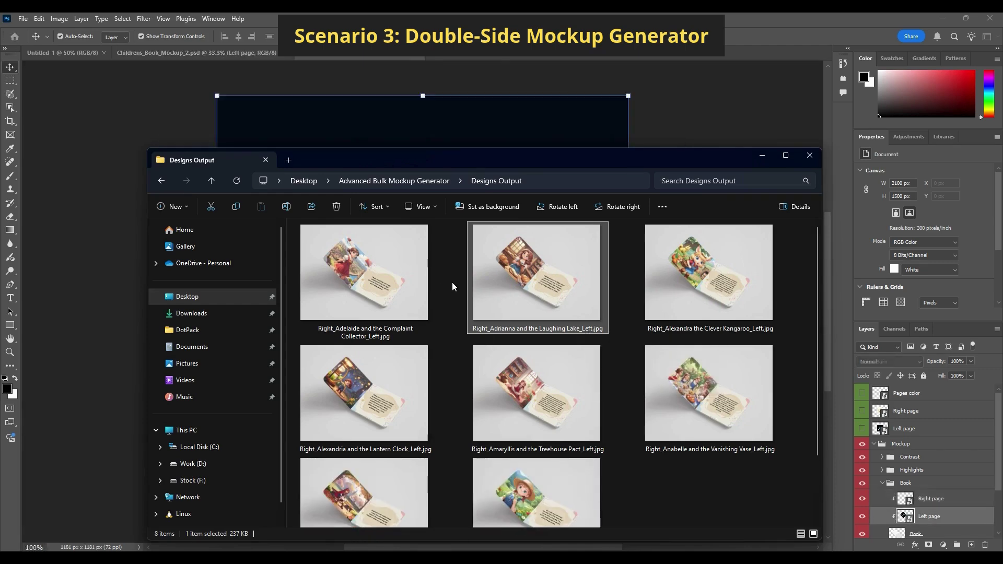
scroll(453, 285, "down", 1)
left_click(564, 103)
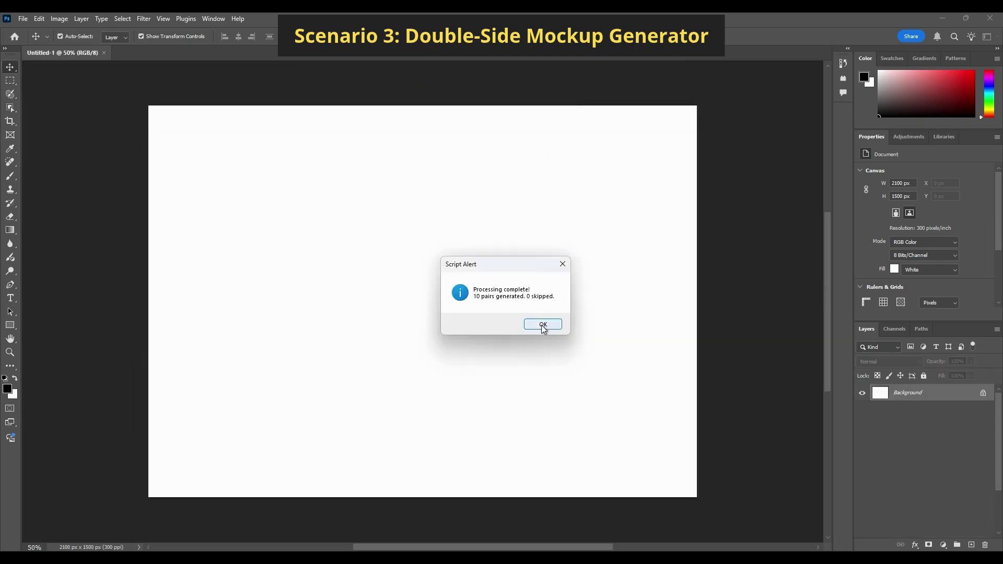
- Dismiss the completion alert and permanently delete all generated mockups from the Designs Output folder
left_click(542, 325)
left_click(566, 553)
left_click(516, 360)
key("ctrl+a")
key("shift+Delete")
key("Return")
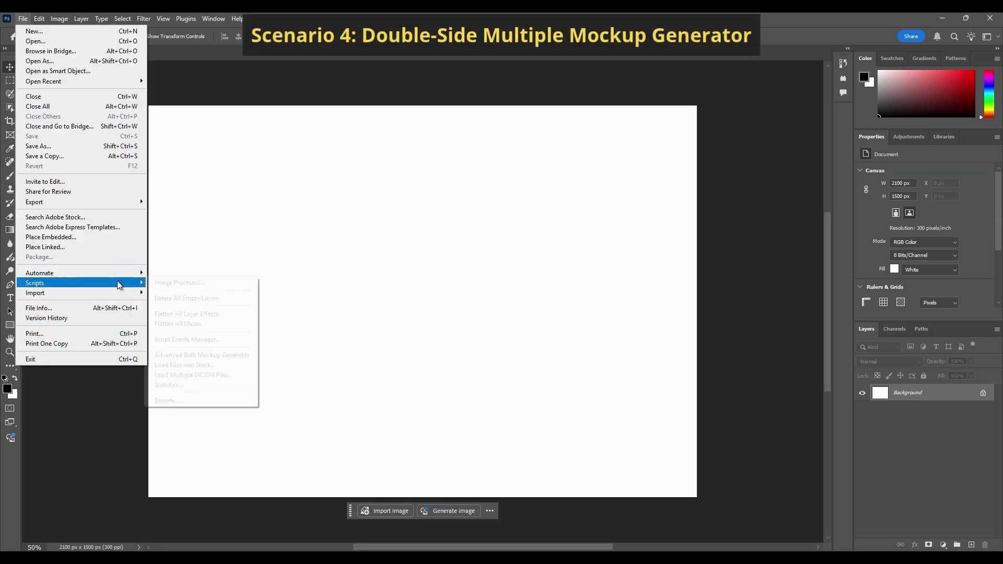
- Run the script in Double Side Multiple mode and choose Mockup Double Side as the mockups folder
left_click(235, 285)
left_click(503, 327)
left_click(559, 95)
left_click(569, 205)
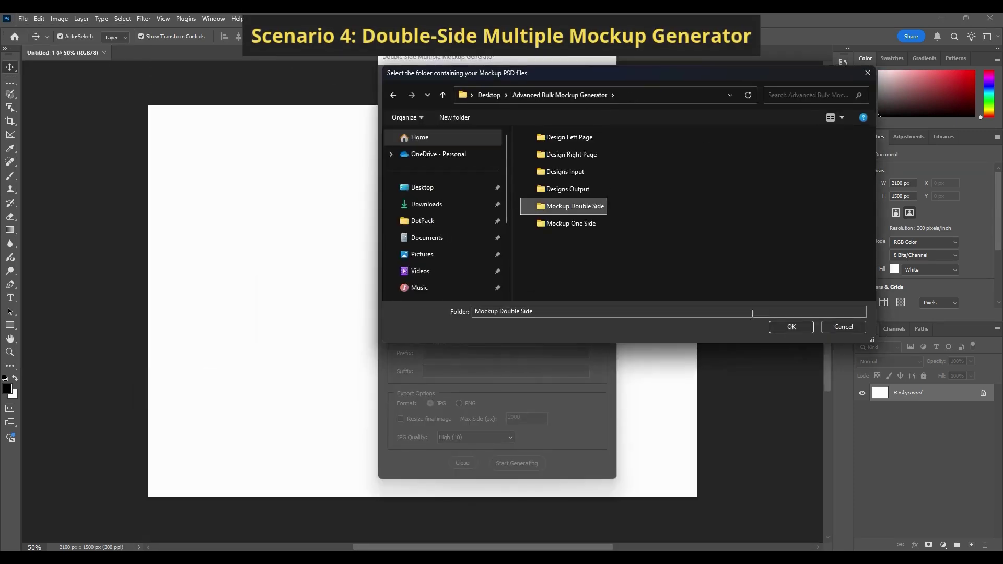
left_click(790, 327)
- Set the left designs folder to Design Left Page and the right one to Design Right Page for the multiple run
left_click(496, 220)
left_click(559, 95)
left_click(568, 137)
left_click(790, 326)
left_click(496, 252)
left_click(571, 154)
key("Return")
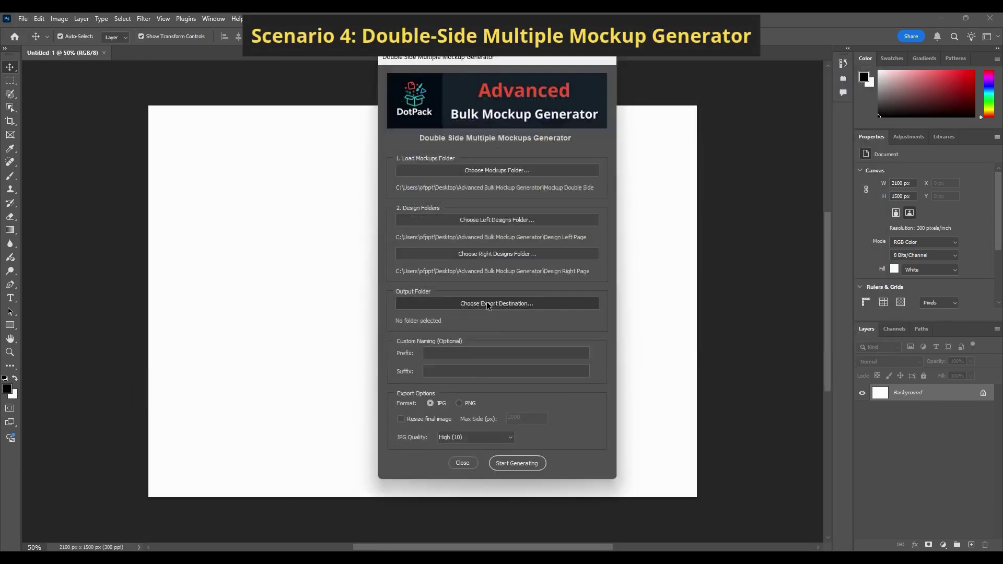
- Set the export to Designs Output as PNG with prefix Something_ and suffix _Else, and start generating
left_click(497, 303)
left_click(568, 189)
left_click(790, 327)
left_click(468, 354)
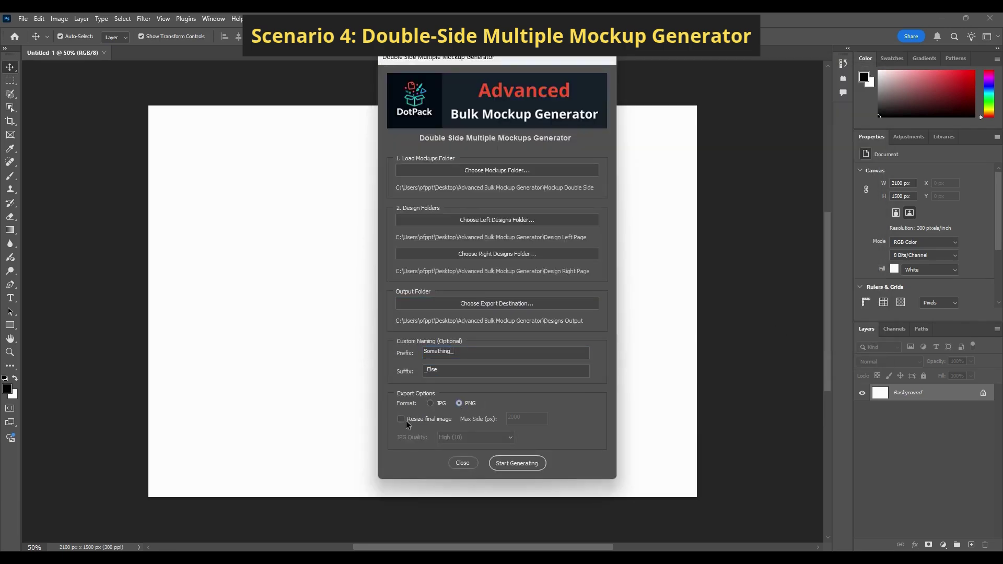
left_click(517, 465)
left_click(524, 324)
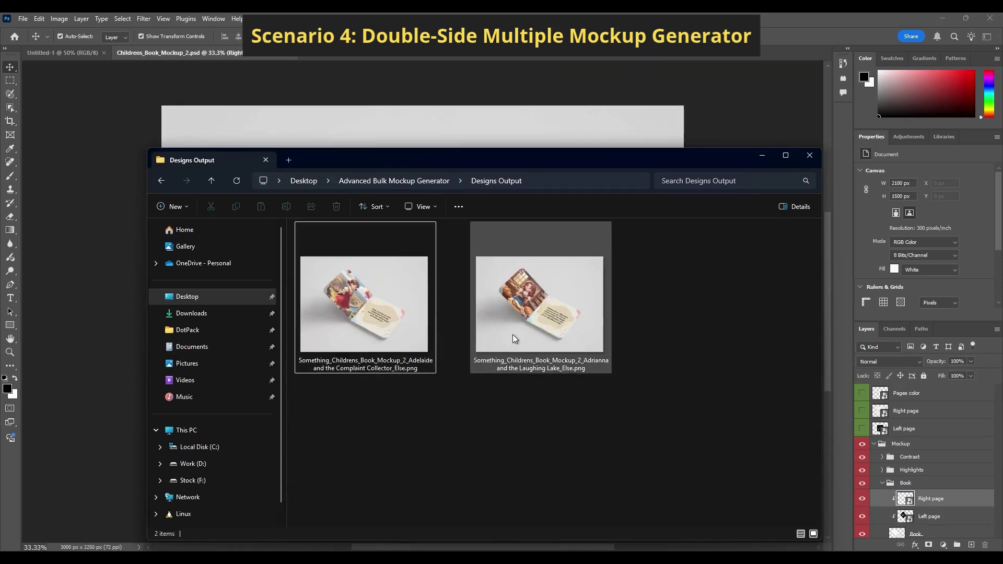
- Examine the file names and page spreads of the mockups generated from both double-side PSD files in Designs Output
left_click(313, 366)
key("F2")
left_click(325, 360)
left_click(399, 367)
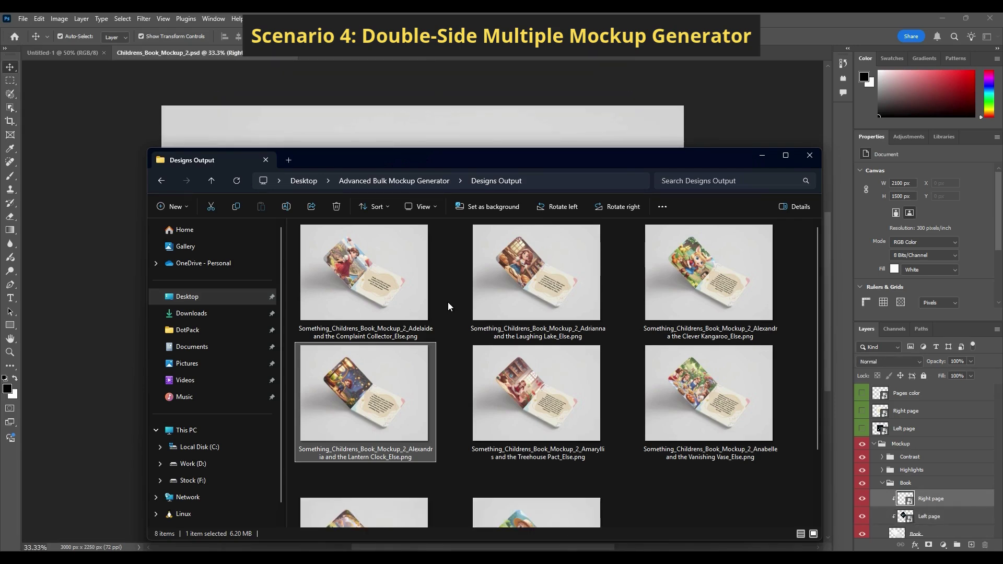
scroll(444, 302, "down", 2)
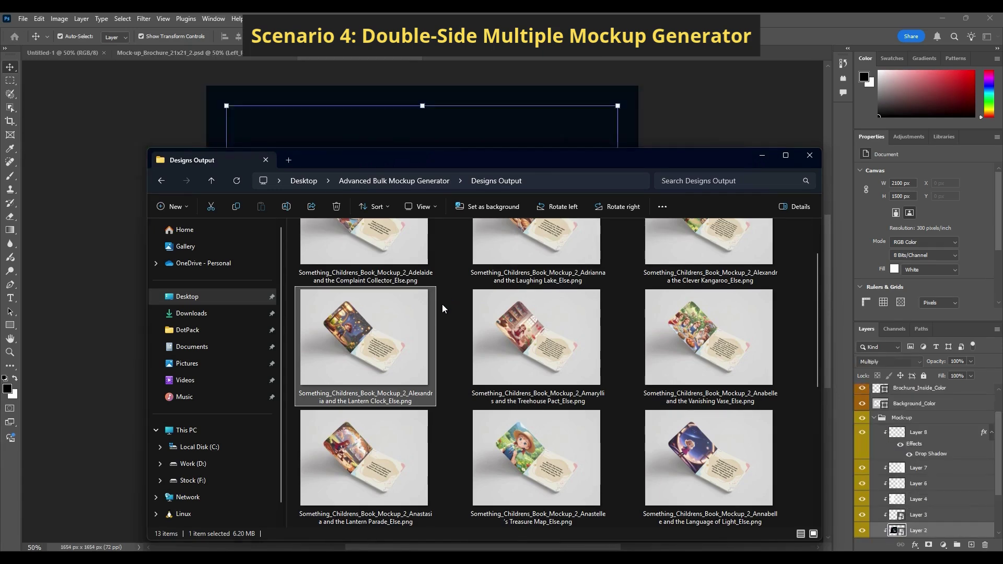
scroll(442, 304, "down", 3)
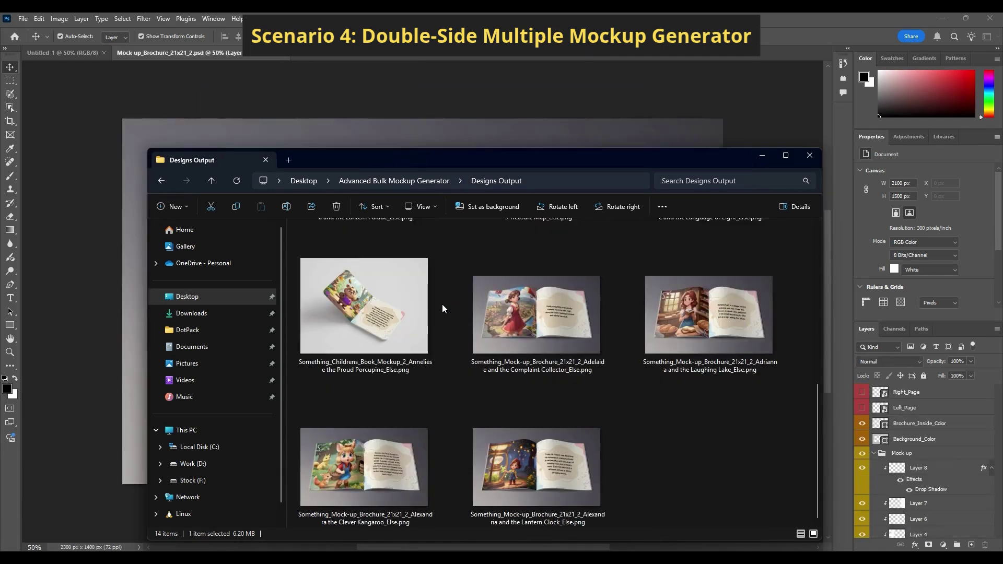